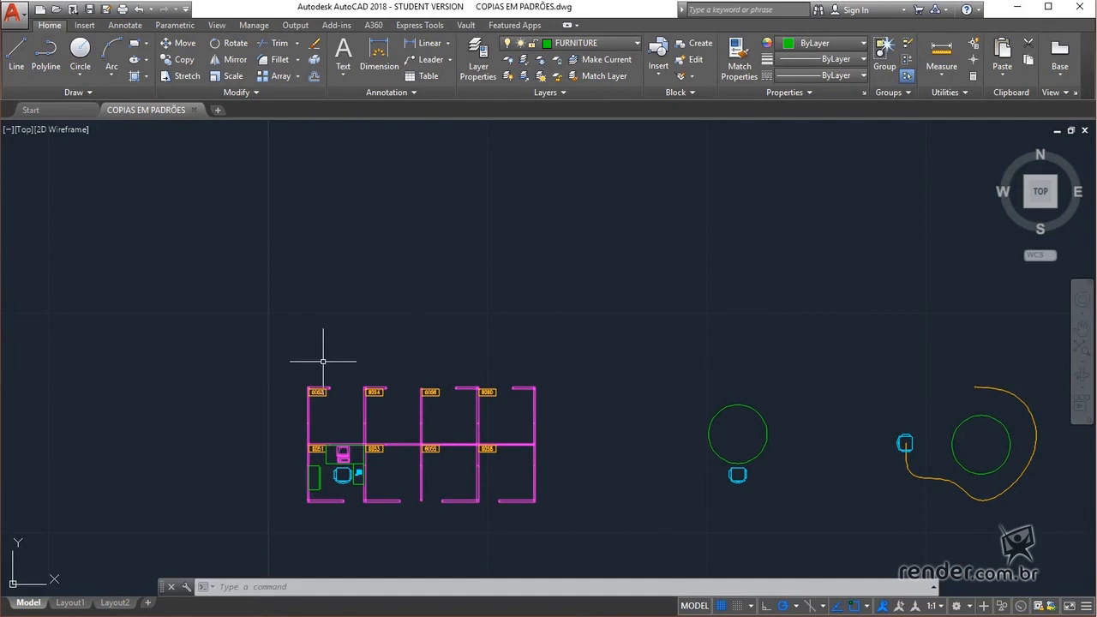
Step: Zoom and pan so the eight numbered cubicles fill the drawing area
scroll(377, 468, "up", 10)
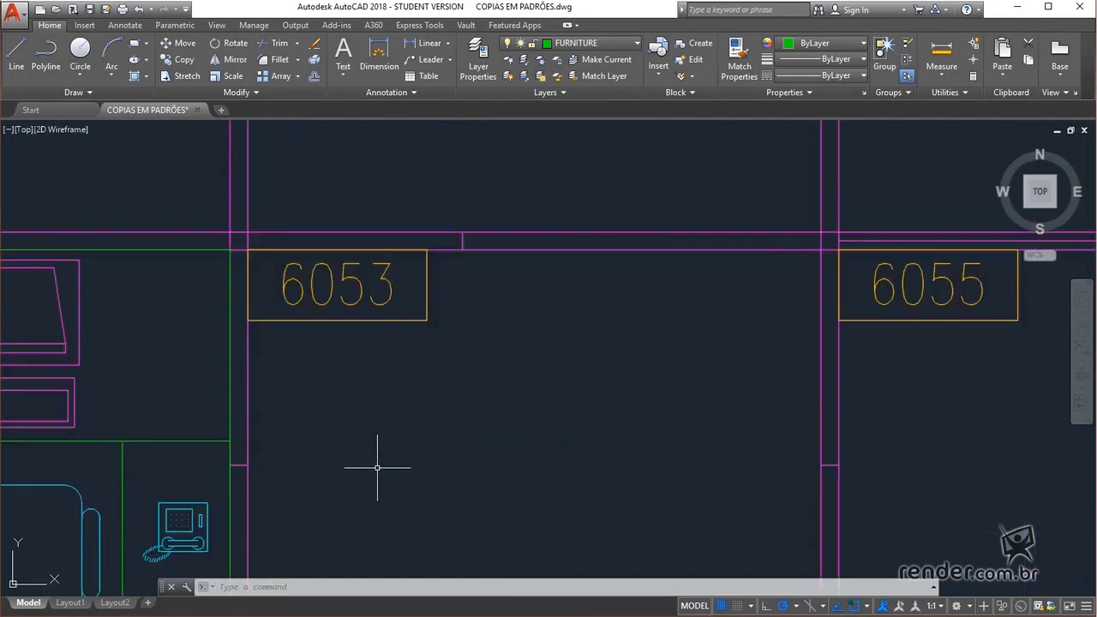
scroll(377, 468, "down", 2)
scroll(377, 467, "down", 3)
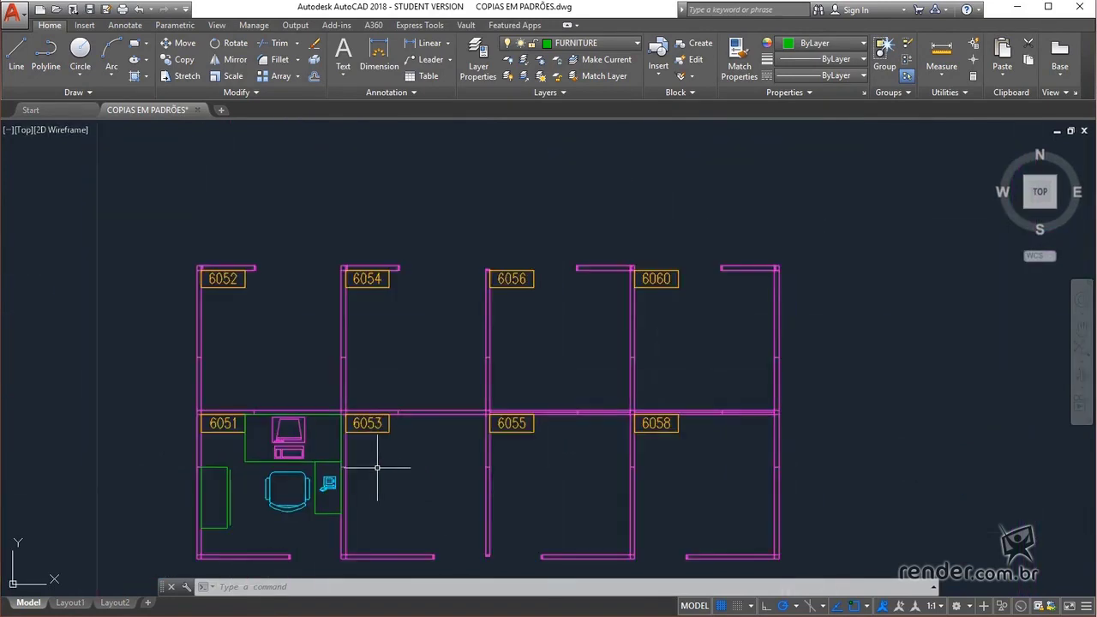
middle_click_drag(441, 483, 476, 372)
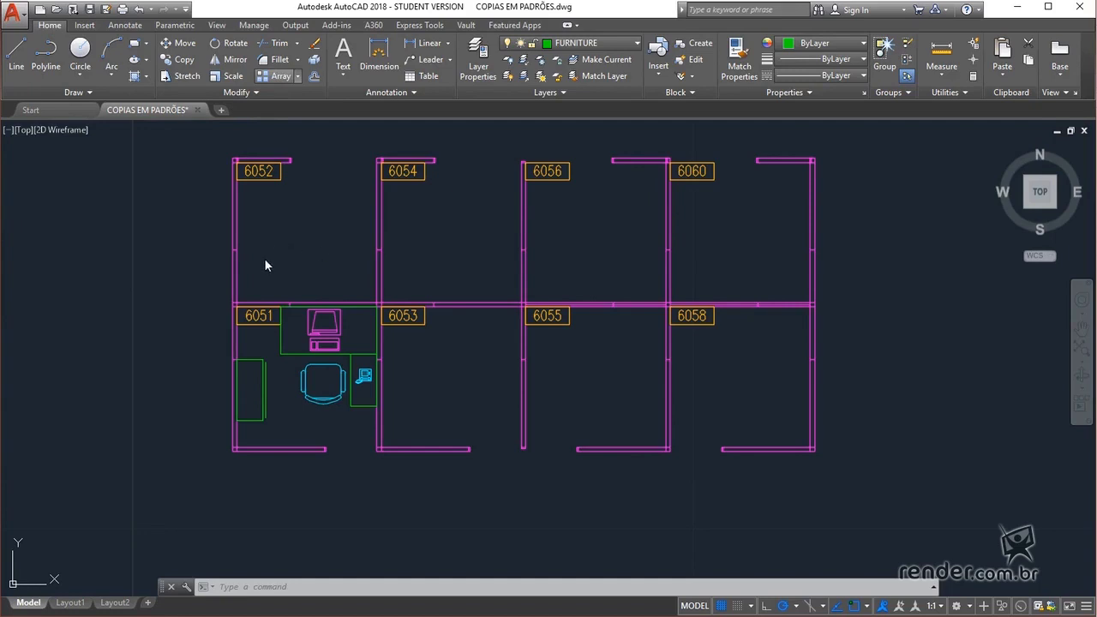
Step: Select the desk, monitor, chair, side cabinet and phone in cubicle 6051 as the array objects
left_click(283, 353)
left_click(319, 340)
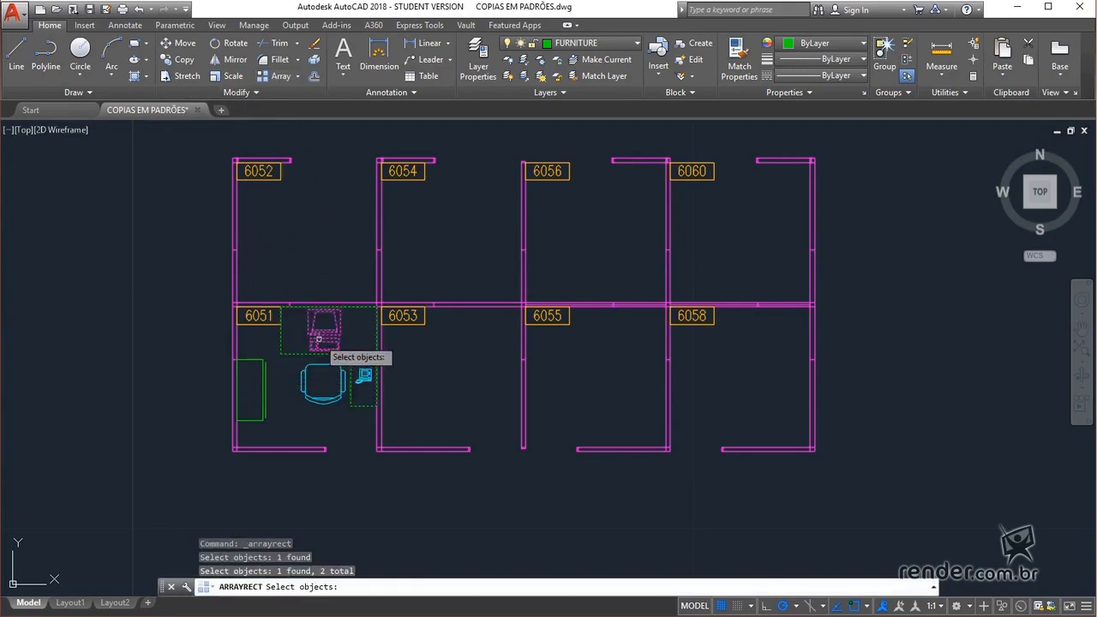
left_click(295, 393)
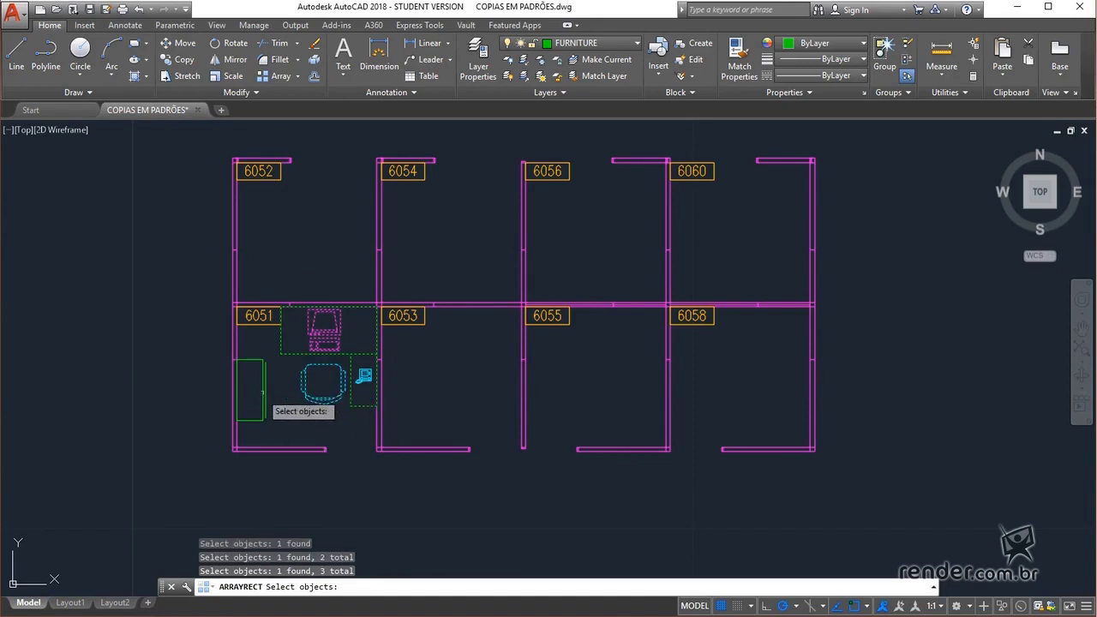
left_click(259, 390)
left_click(366, 376)
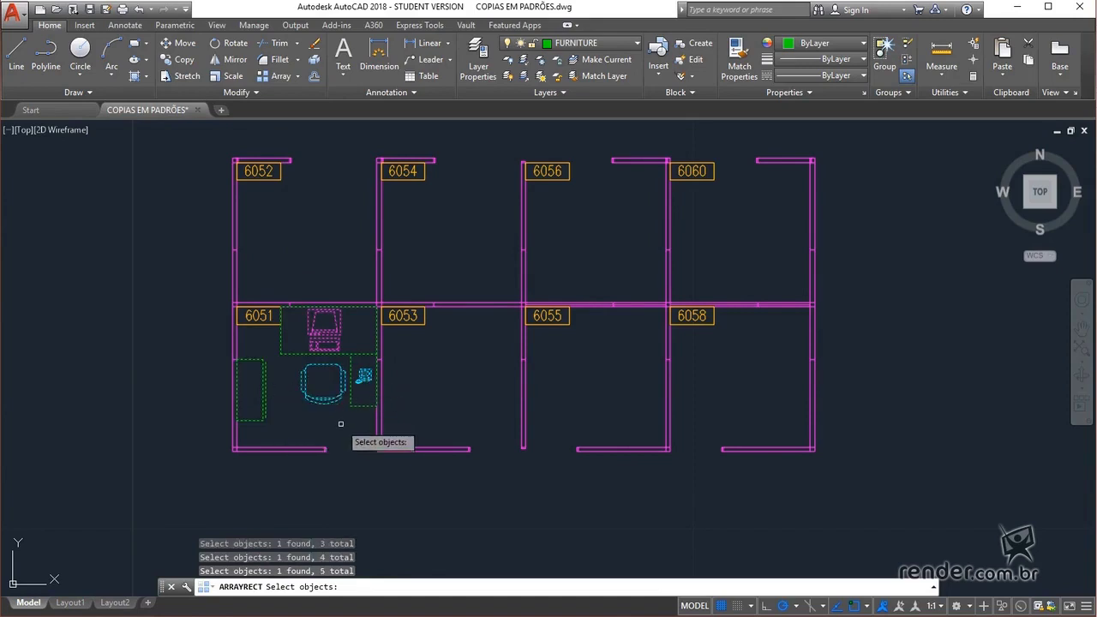
key("Return")
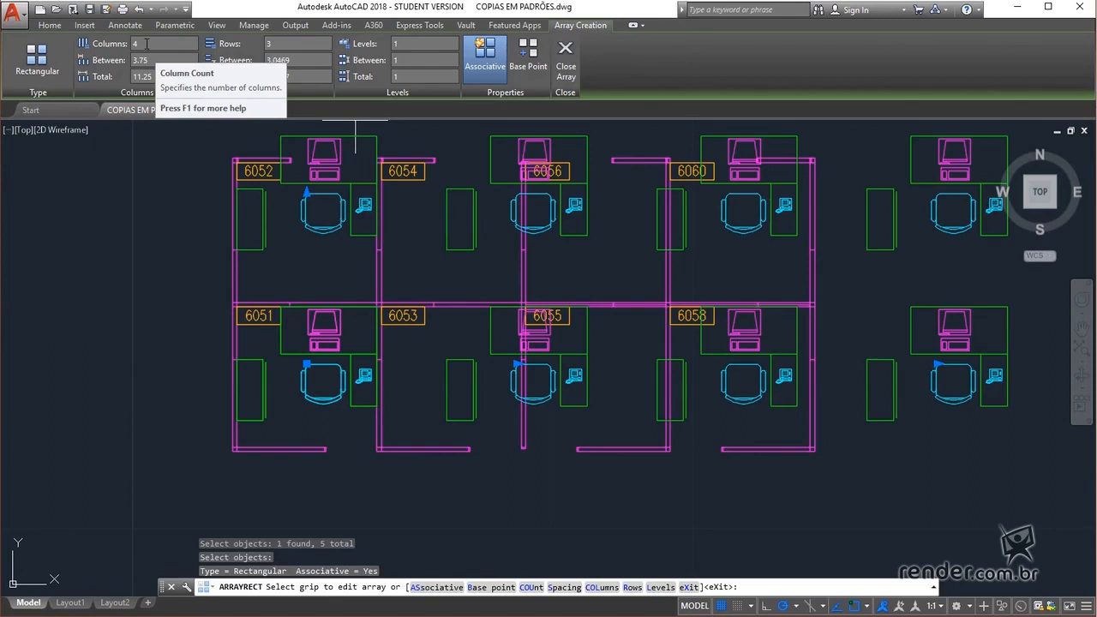
Step: Set the array to 4 columns spaced 2.58 and 2 rows spaced 2.11, then close it
left_click(147, 44)
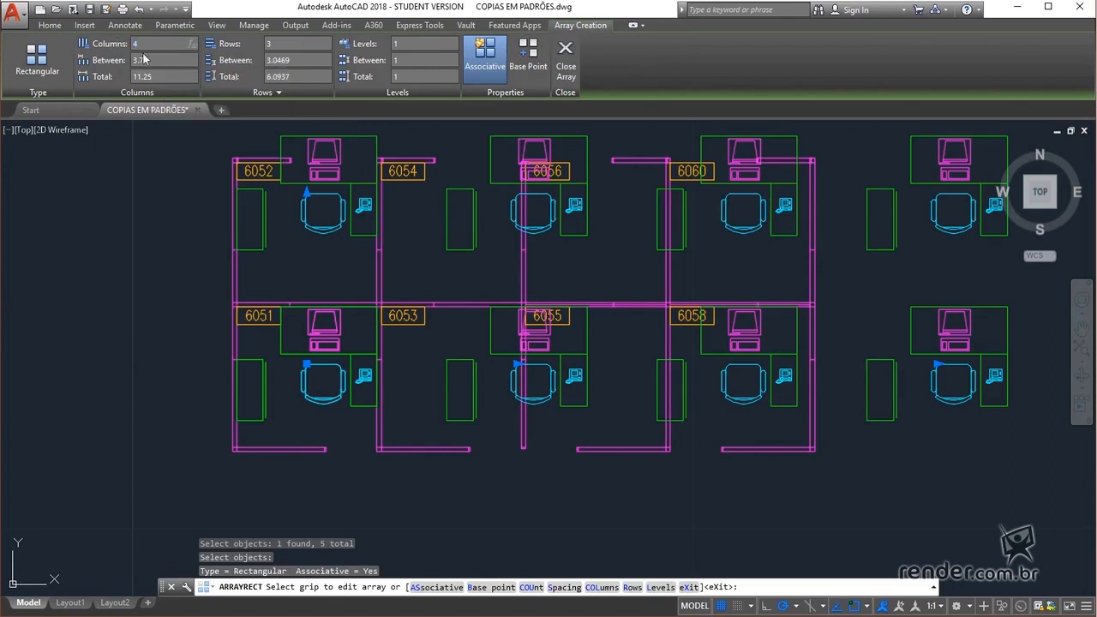
left_click(154, 60)
type("2.58")
key("Return")
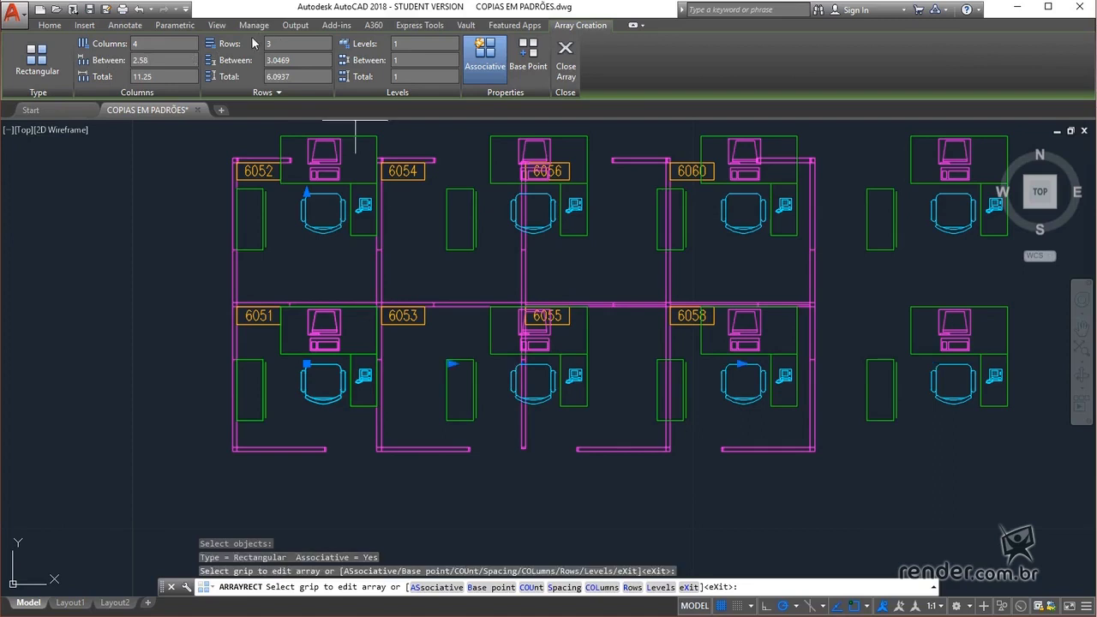
left_click(276, 44)
type("2")
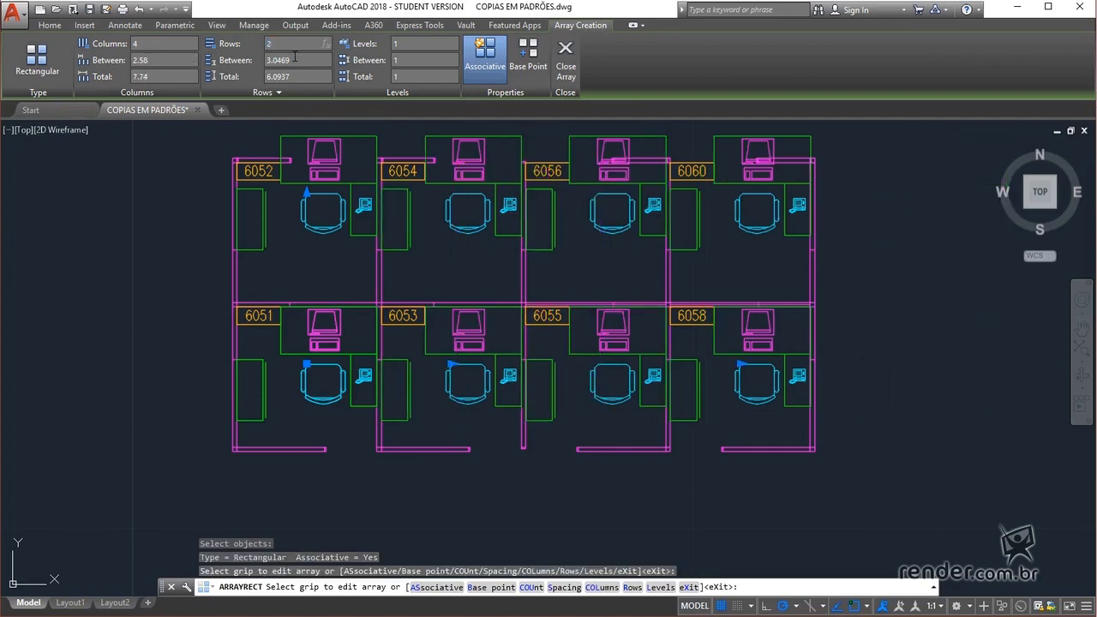
key("Return")
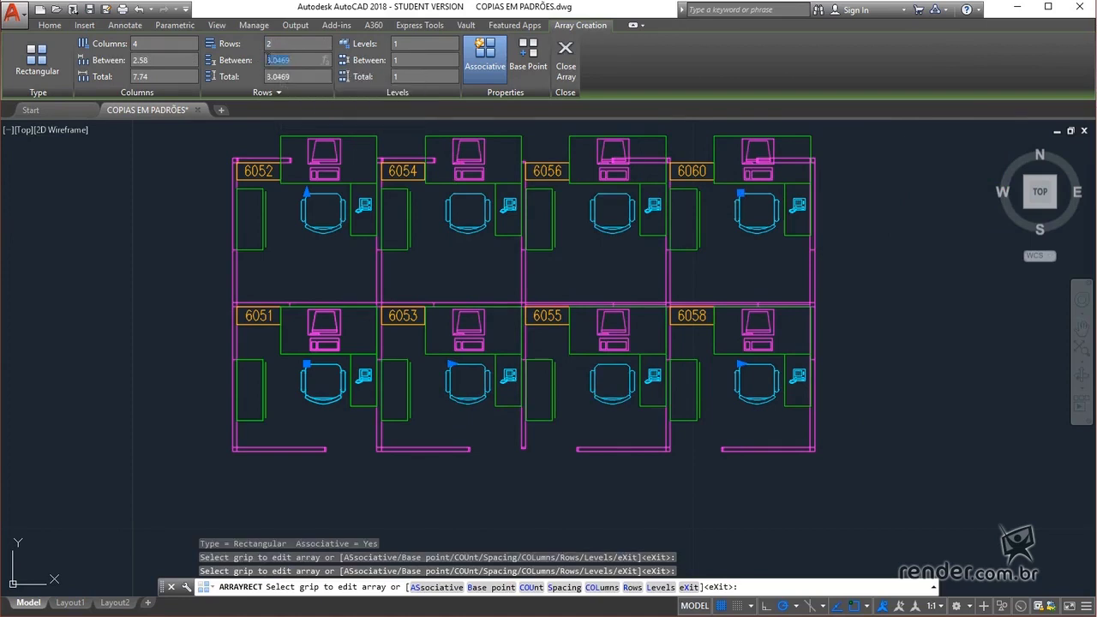
left_click(281, 60)
type("2.11")
key("Return")
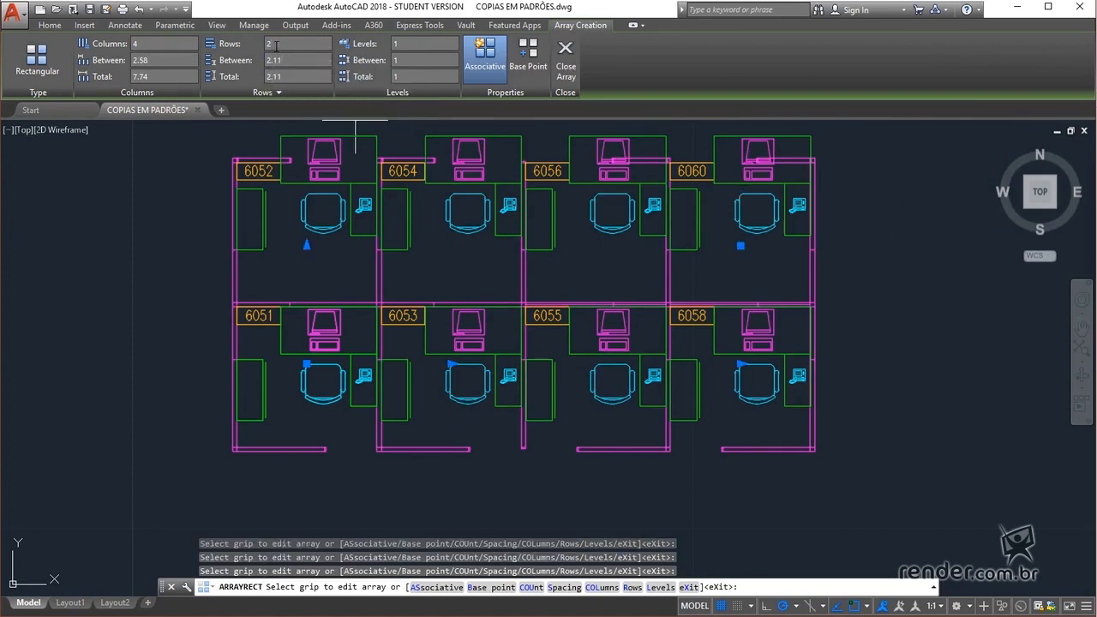
left_click(279, 44)
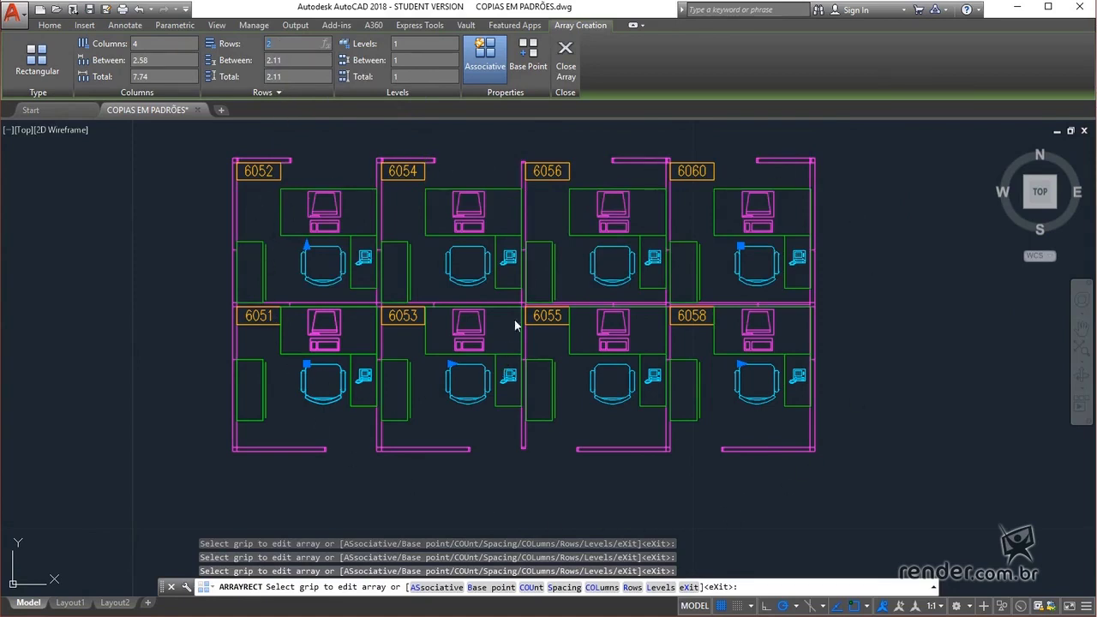
left_click(566, 68)
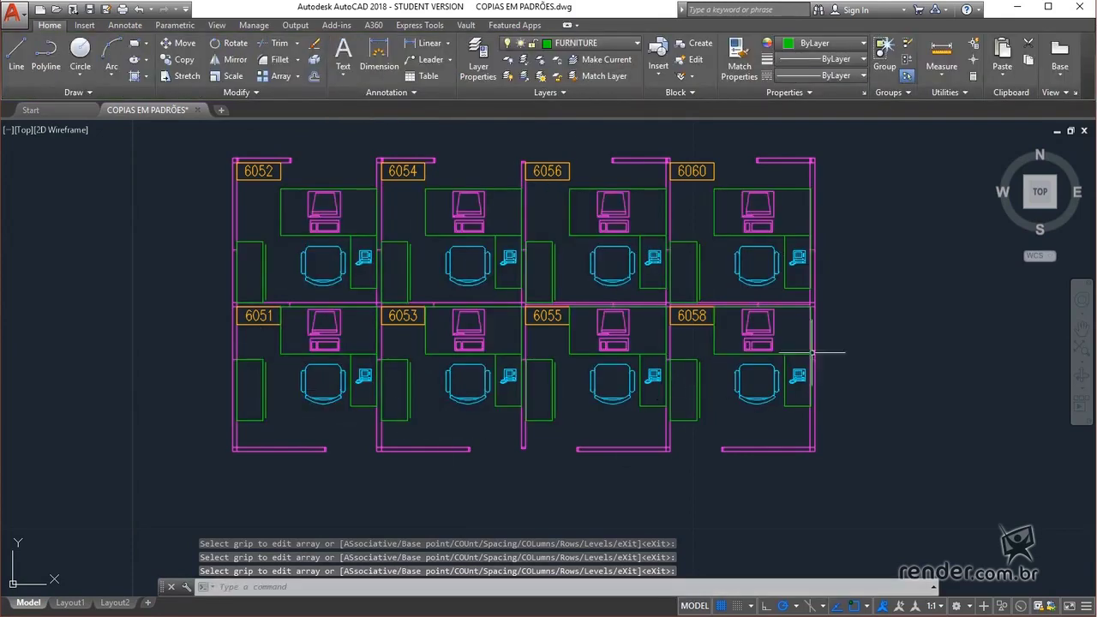
Step: Centre the round table and its single chair in view and show the array types
scroll(968, 305, "down", 2)
middle_click_drag(968, 335, 385, 338)
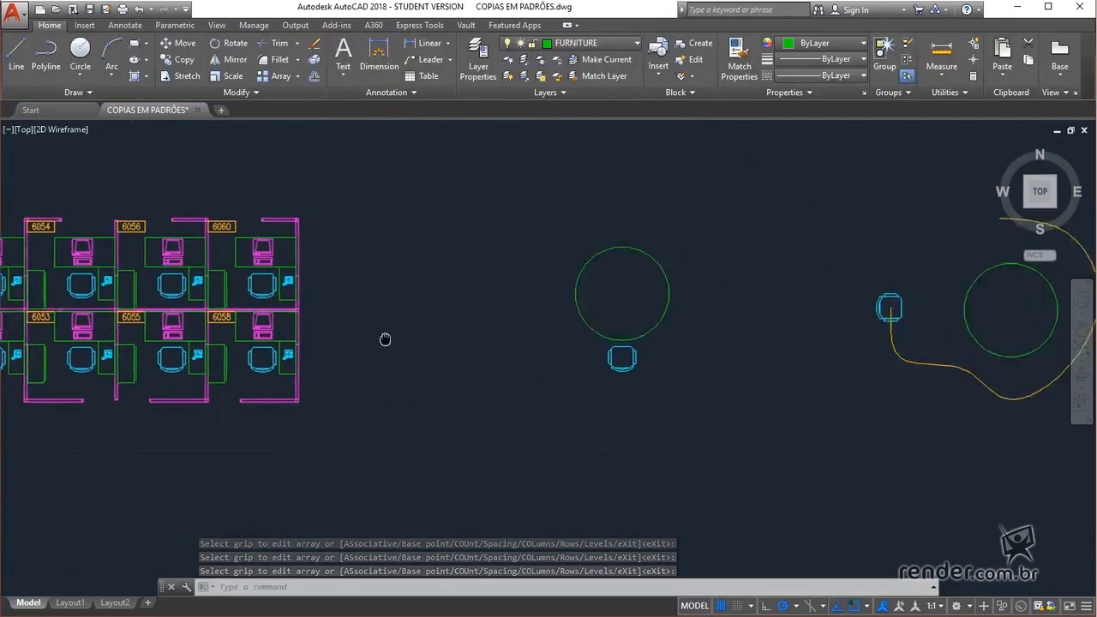
scroll(539, 314, "up", 2)
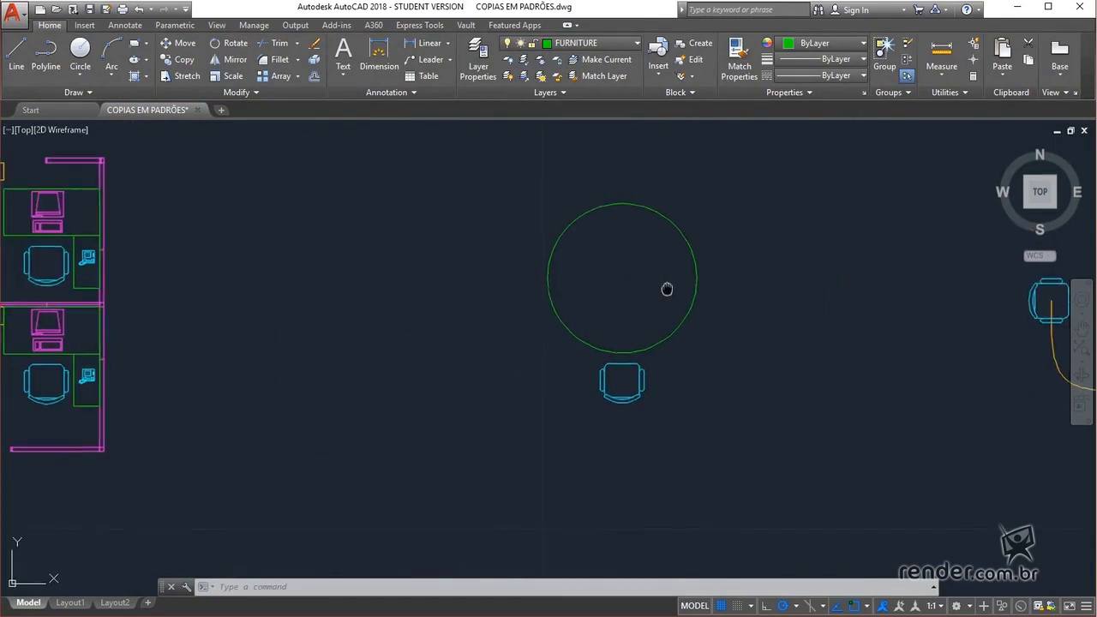
middle_click_drag(669, 294, 541, 376)
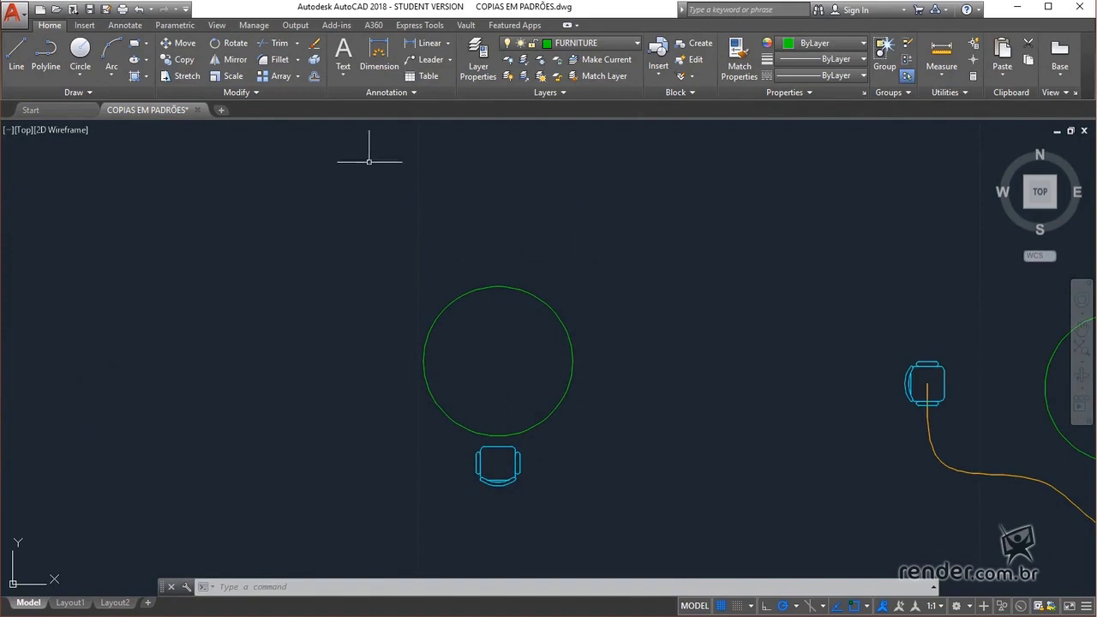
left_click(297, 77)
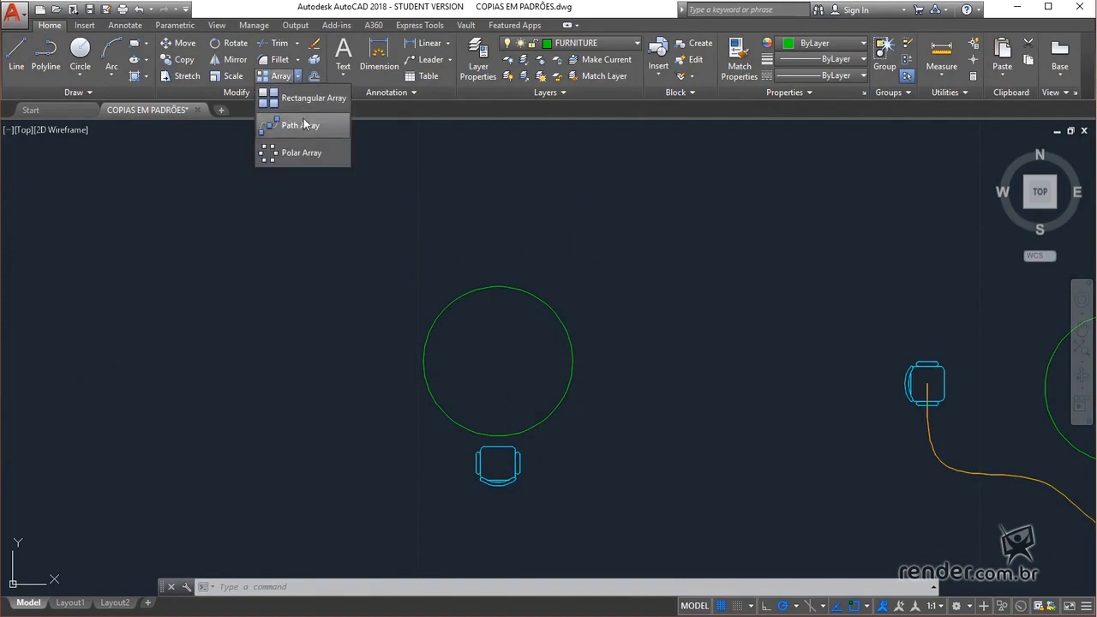
Step: Start a polar array of the chair below the table, centred on the round table
left_click(292, 157)
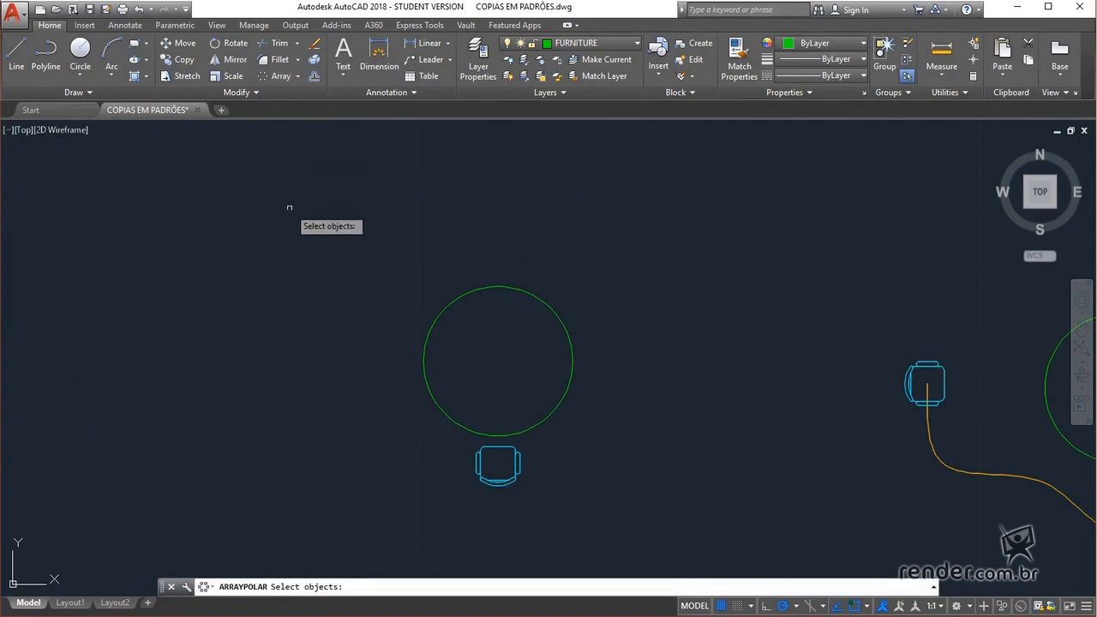
left_click(299, 76)
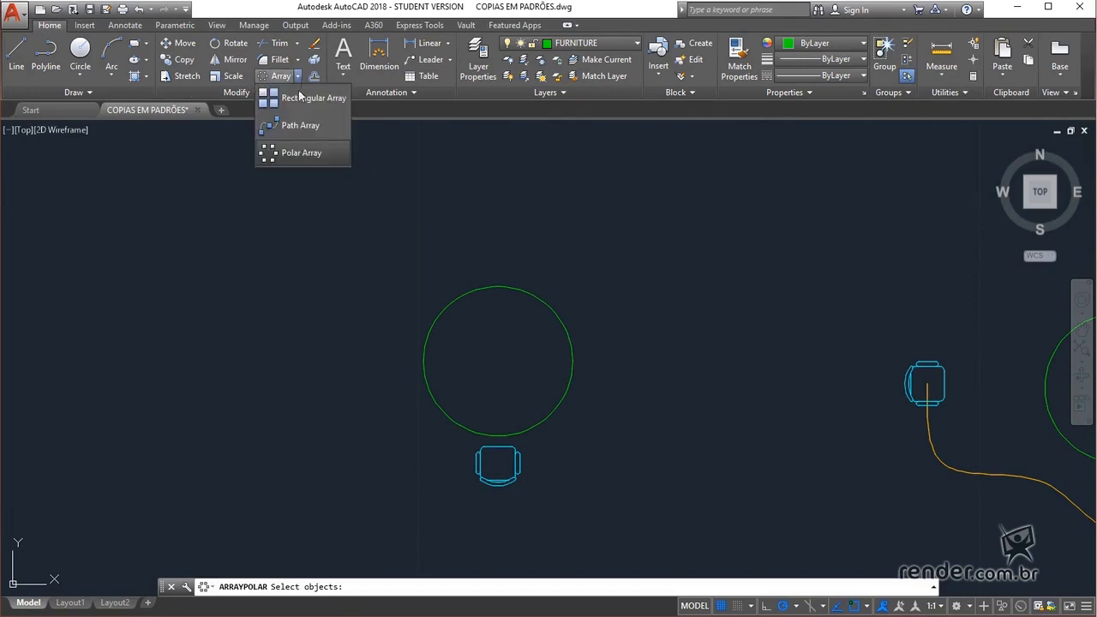
left_click(307, 155)
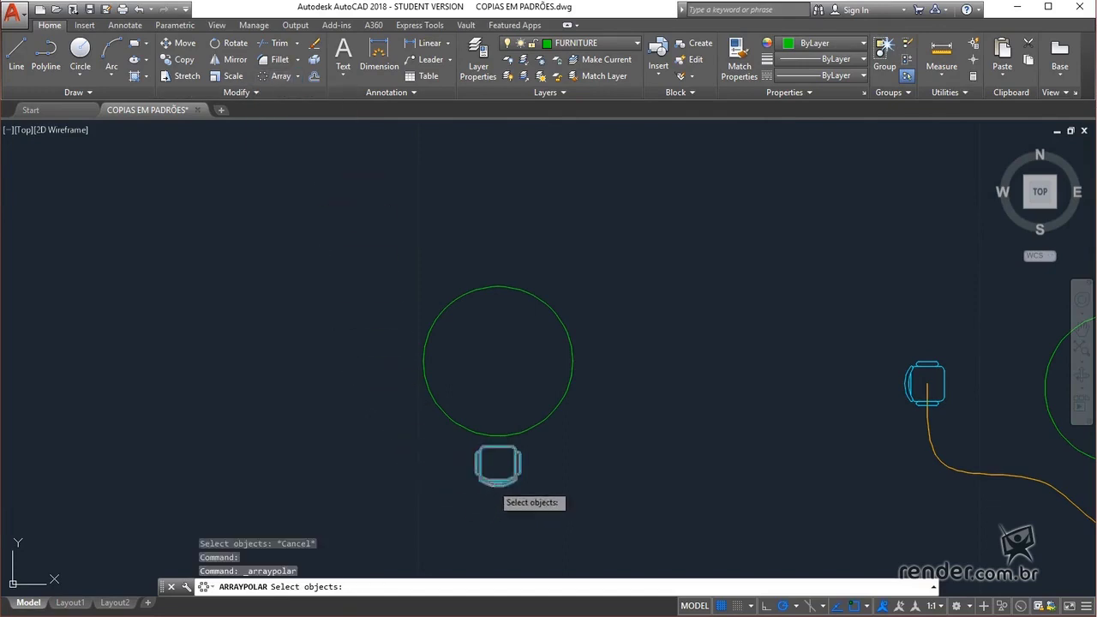
left_click(493, 483)
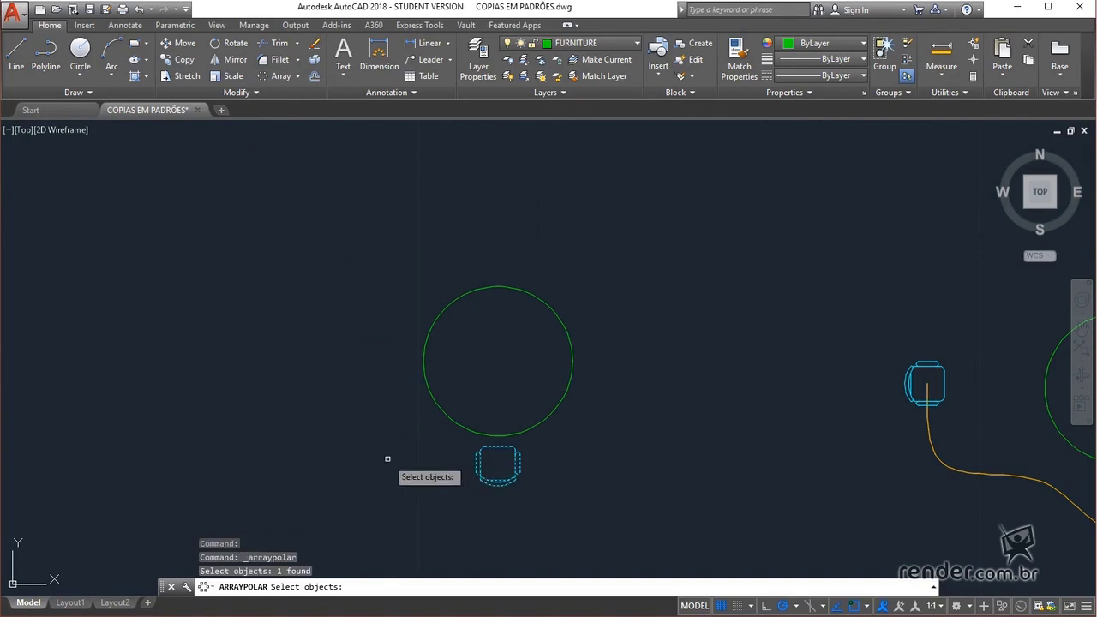
key("Return")
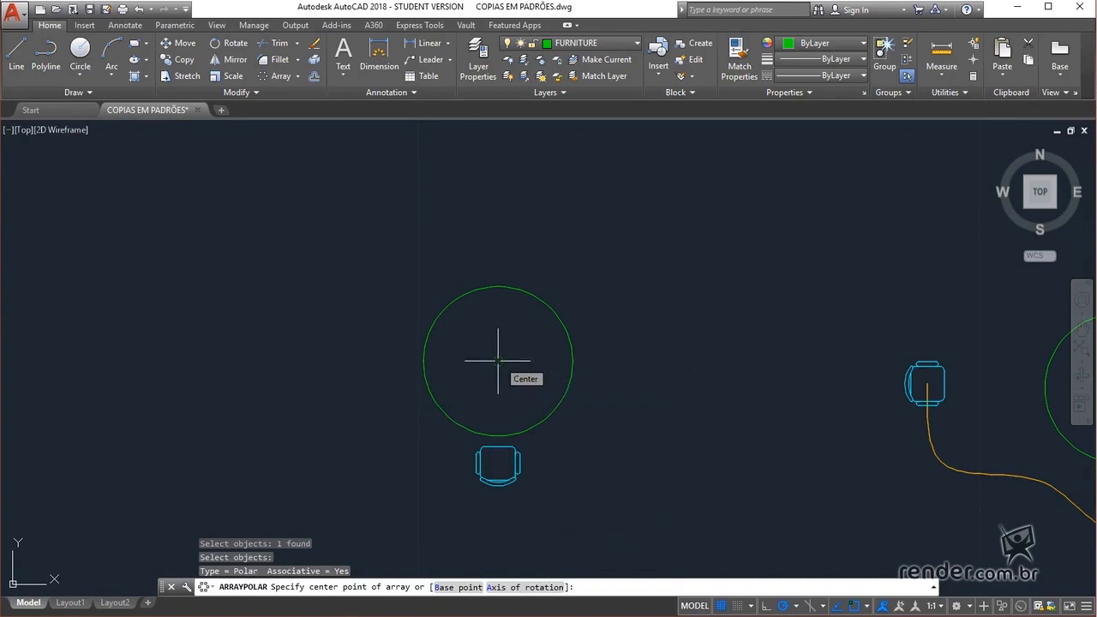
left_click(498, 361)
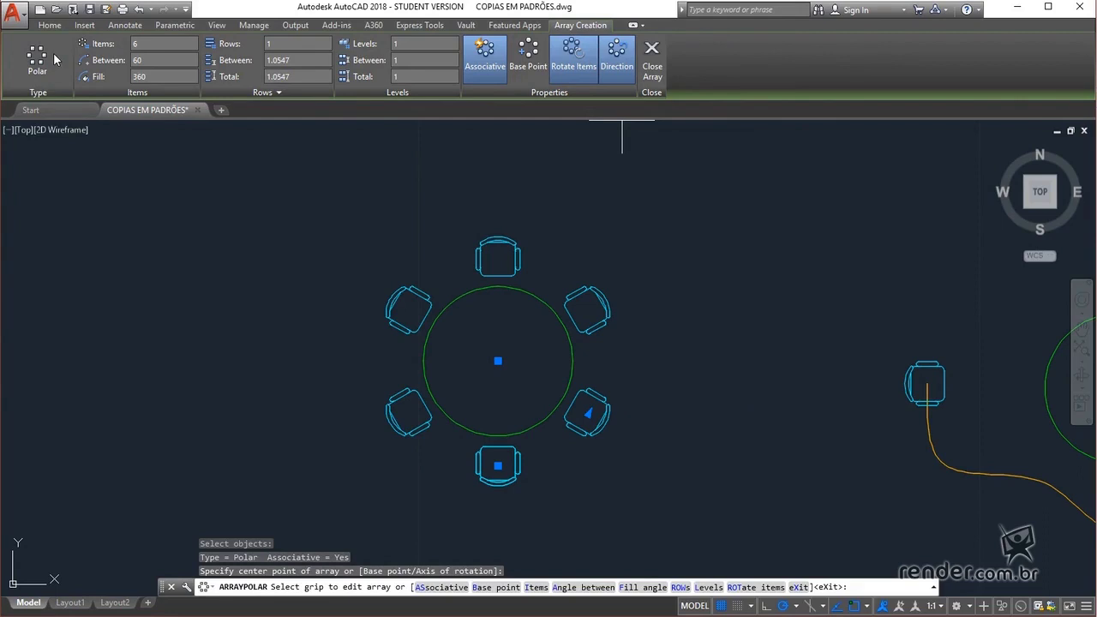
Step: Set the polar array to 8 chairs, 45° apart, and close it
left_click(147, 42)
type("8")
key("Return")
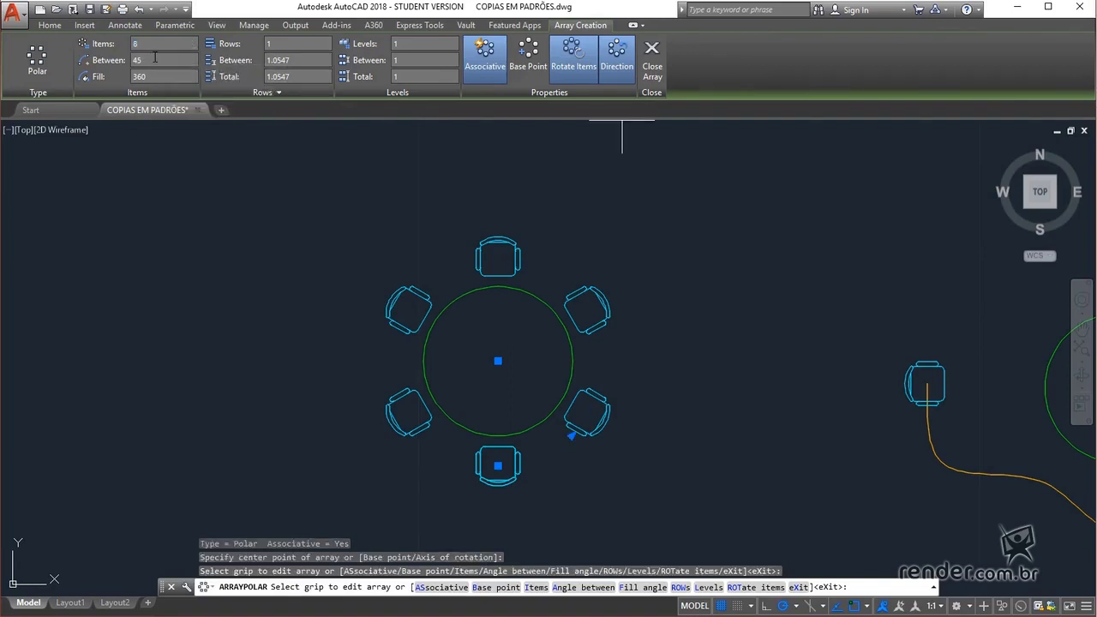
left_click(155, 57)
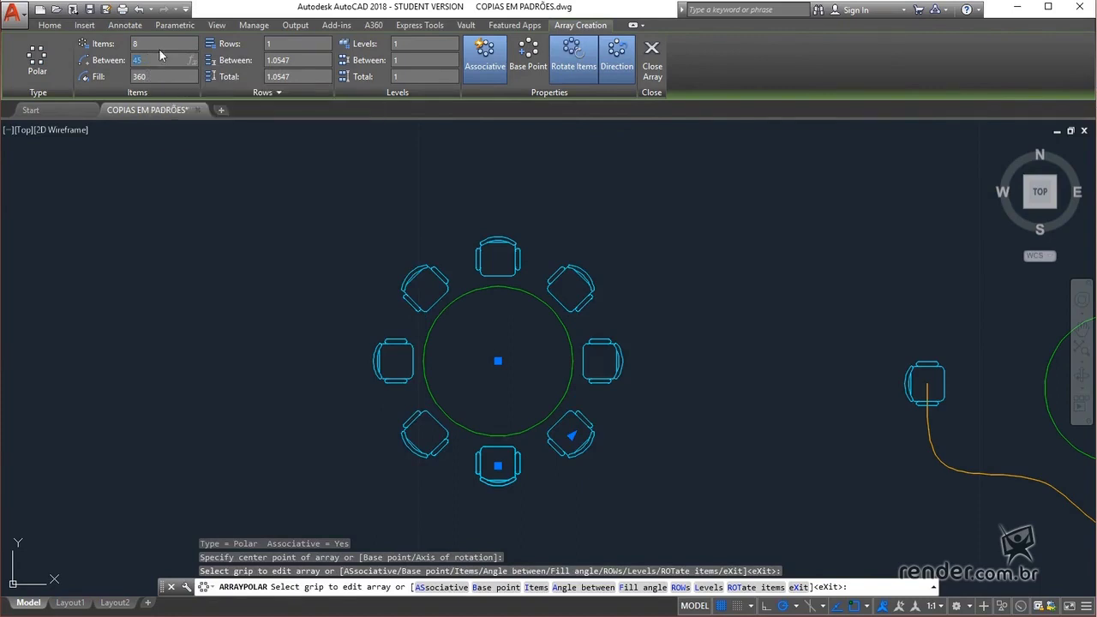
key("shift+Tab")
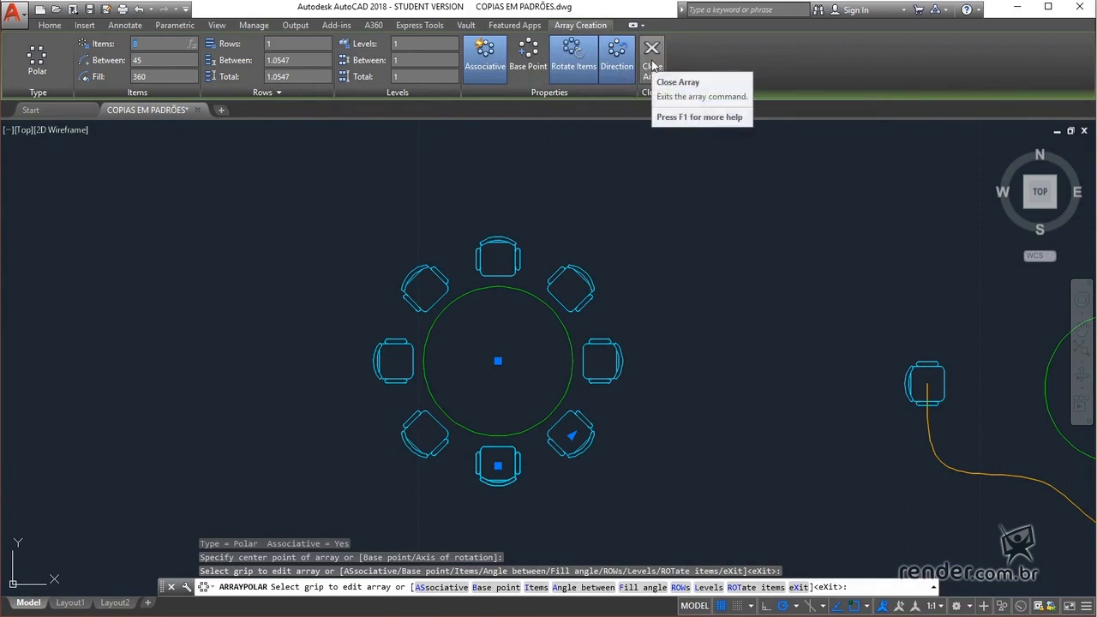
left_click(652, 59)
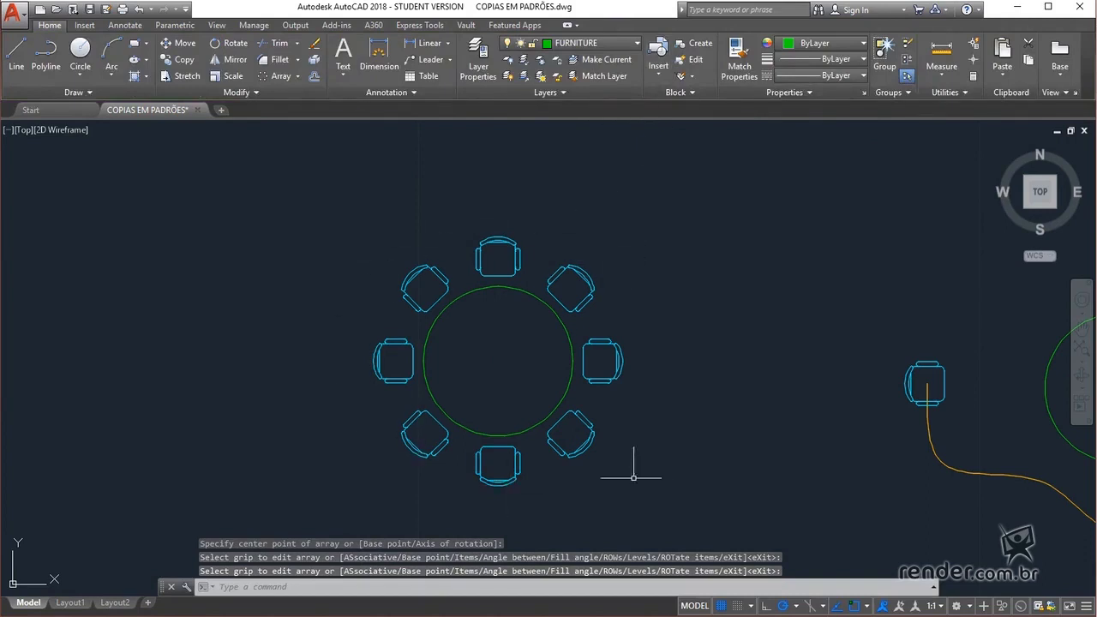
Step: Path-array the chair at the curve's start along the orange polyline beside the second table
middle_click_drag(930, 390, 330, 386)
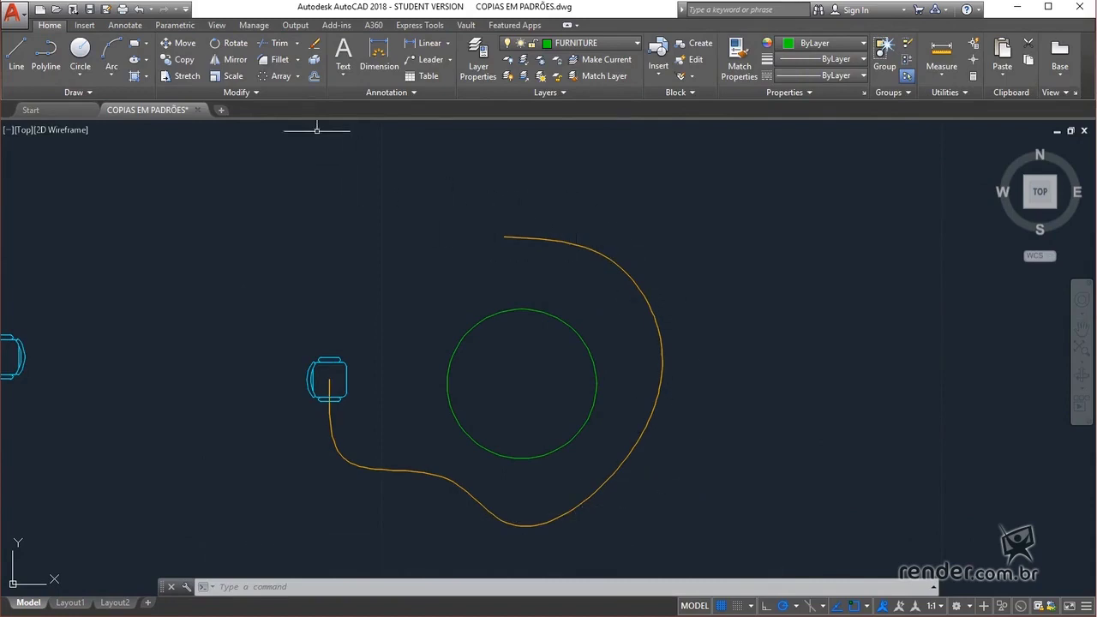
left_click(299, 76)
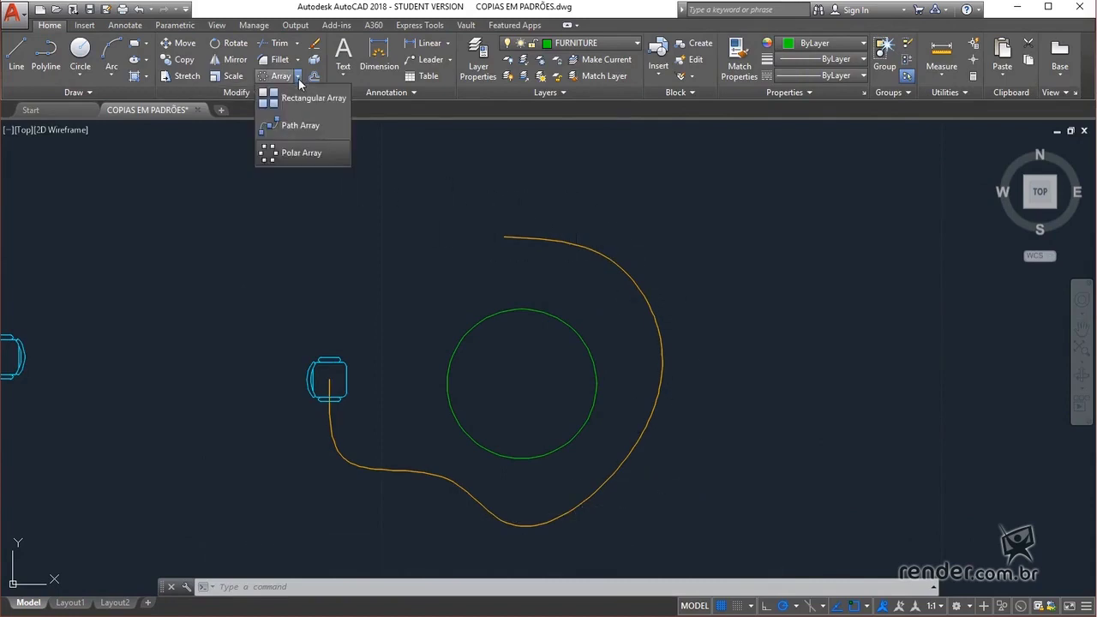
left_click(303, 127)
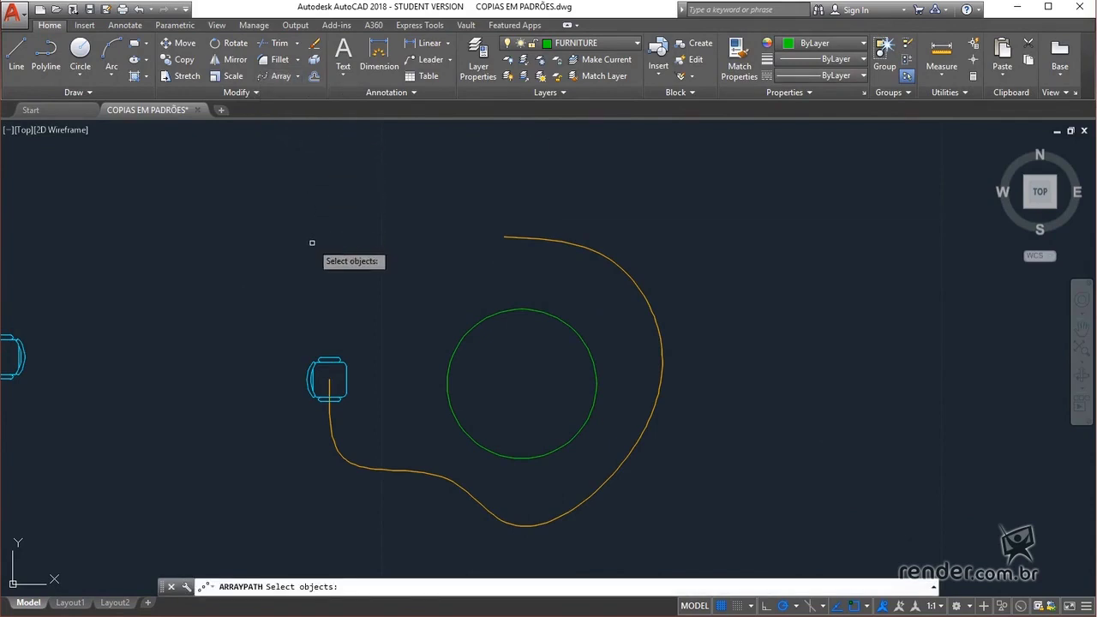
left_click(338, 357)
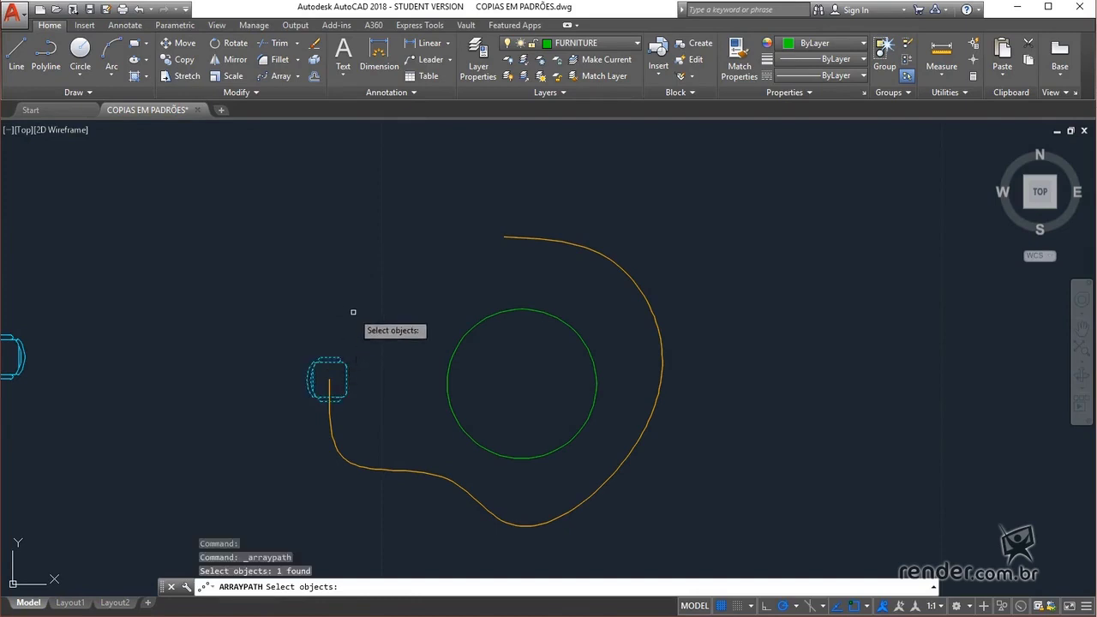
key("Return")
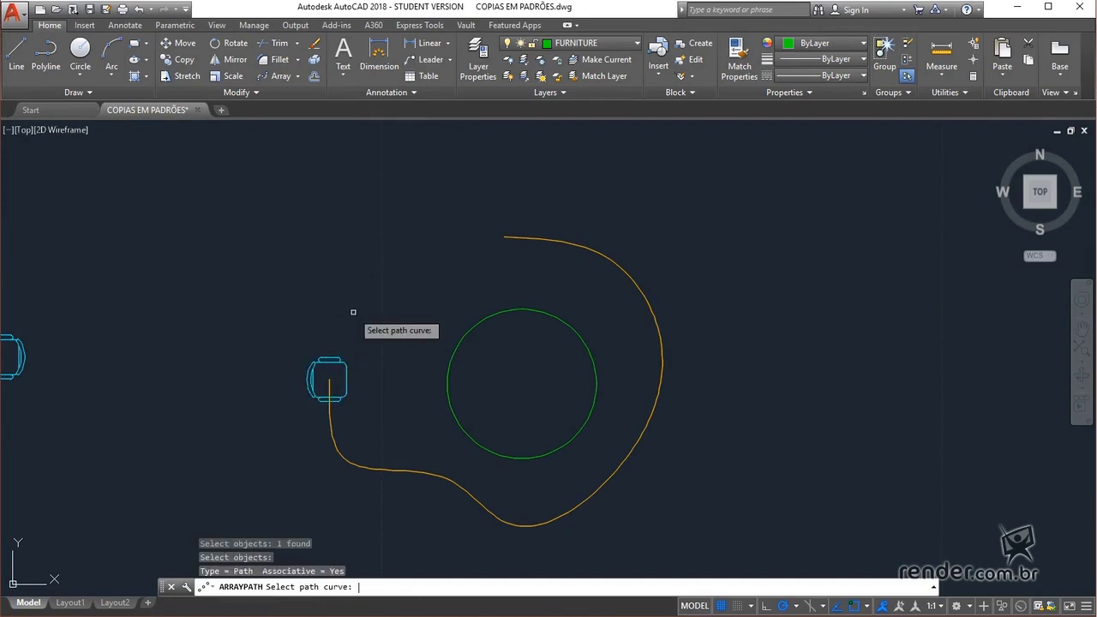
left_click(329, 437)
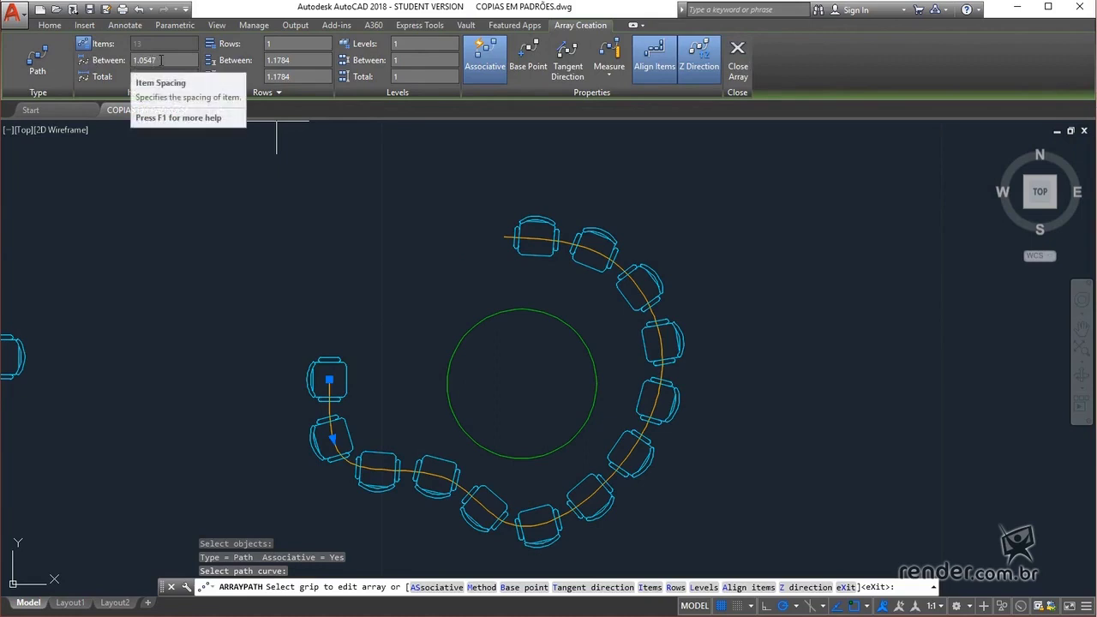
Step: Space the chairs 2 units apart along the curve, leaving seven, and close the array
left_click_drag(161, 60, 139, 60)
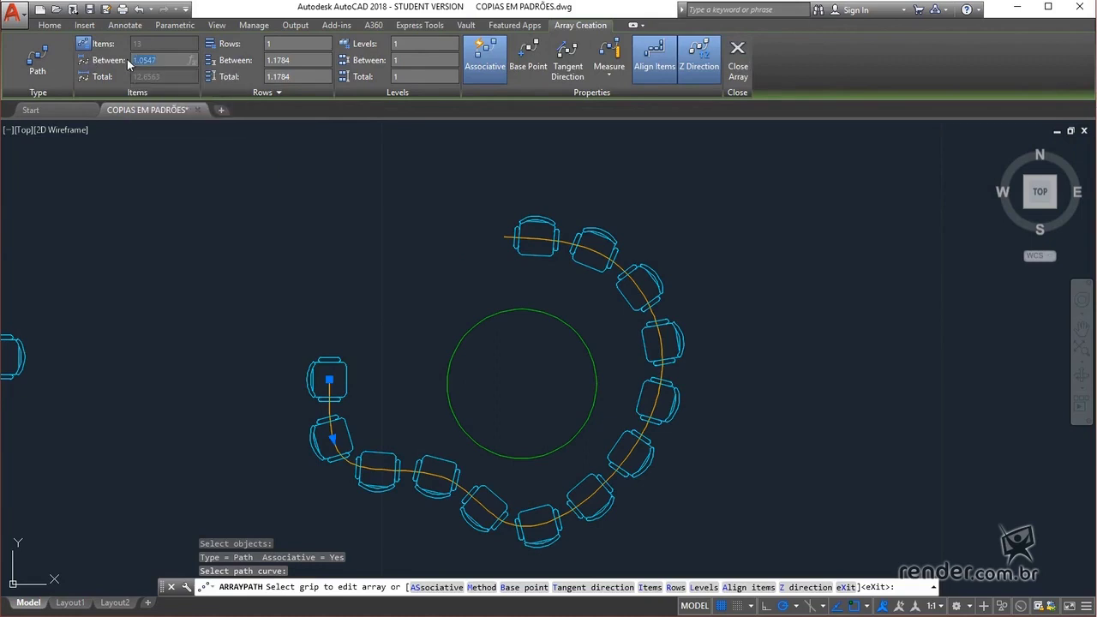
type("2")
key("Return")
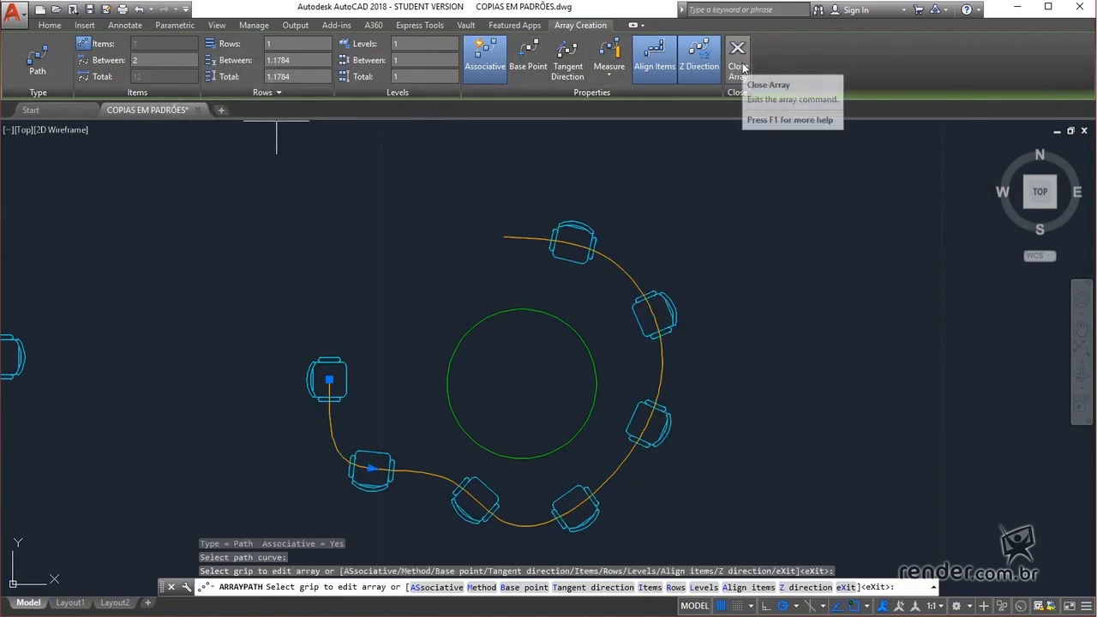
left_click(739, 62)
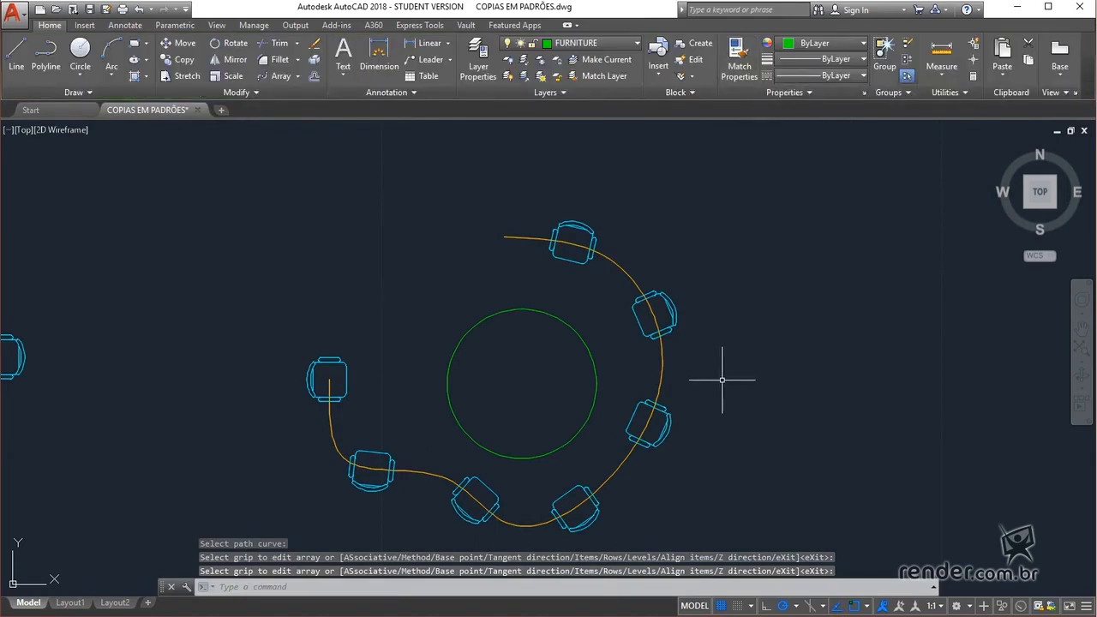
Step: Zoom out and pan to show the cubicles, round table and curved chair row together
scroll(264, 320, "down", 2)
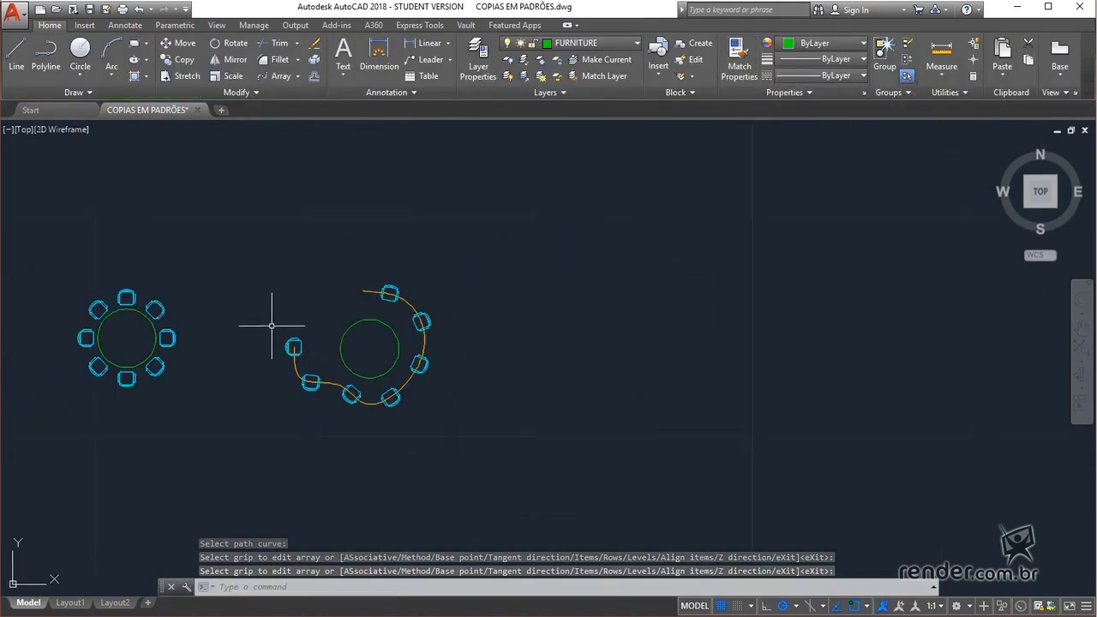
scroll(257, 325, "down", 1)
middle_click_drag(257, 326, 658, 320)
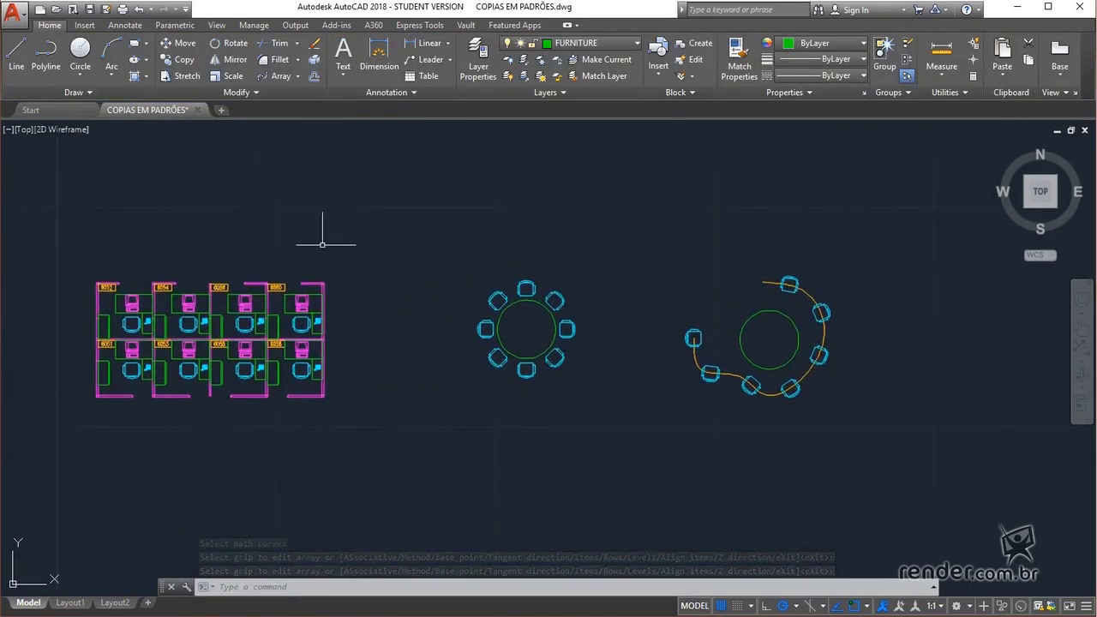